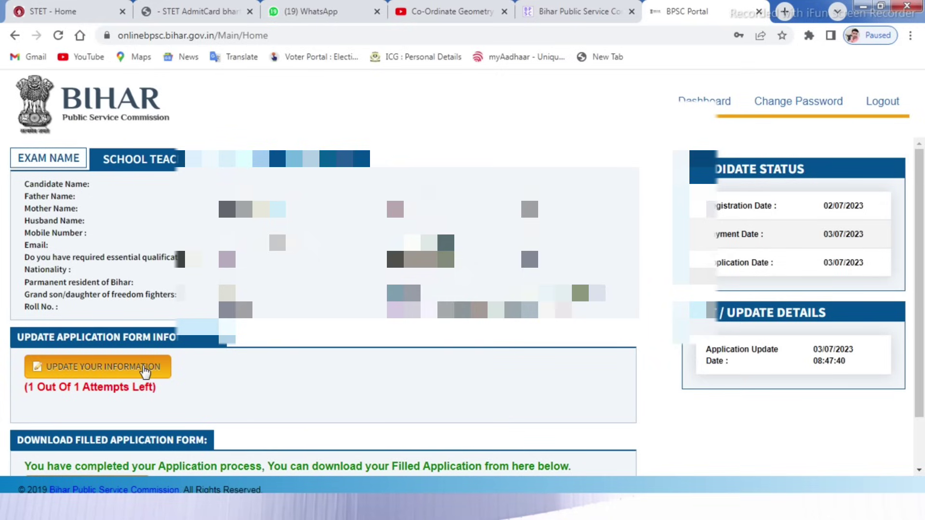
- Open the form for updating the application information and check the candidate's, father's and mother's name fields for editability
left_click(145, 371)
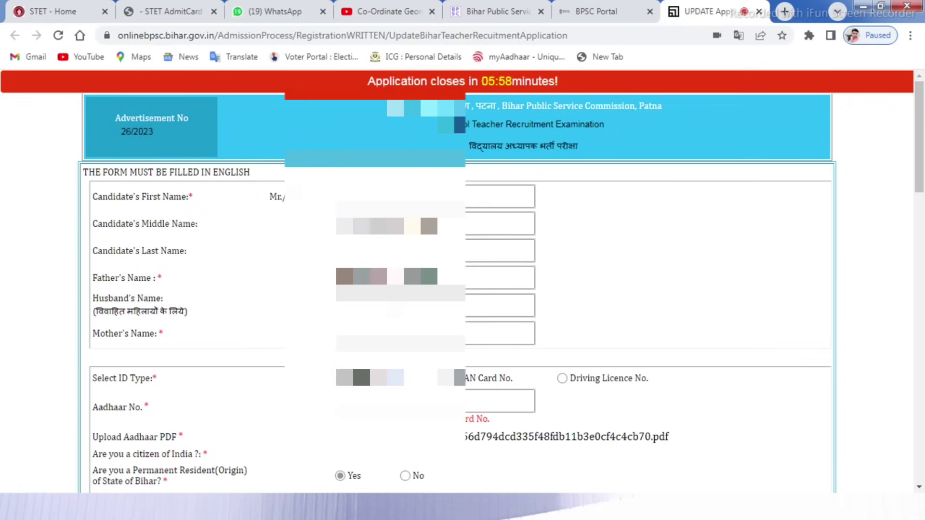
scroll(709, 250, "down", 1)
scroll(709, 249, "down", 3)
scroll(709, 250, "up", 3)
left_click(501, 251)
left_click(501, 196)
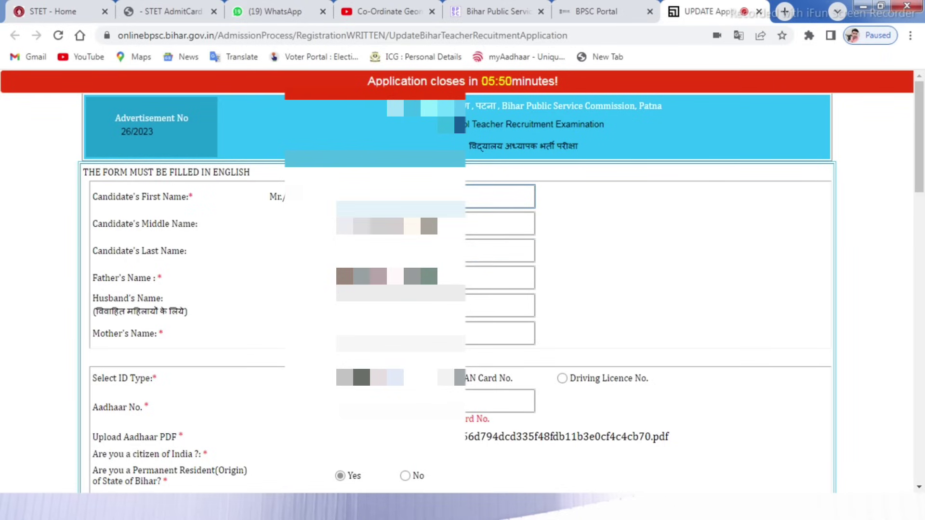
left_click(500, 278)
left_click(500, 333)
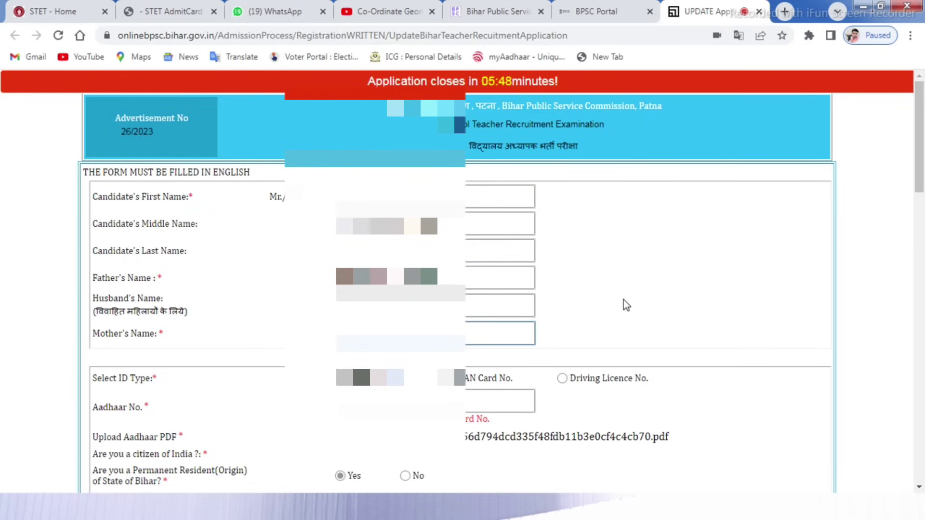
- Review the ID, residence certificate, reserved category, marital status, disability, service and address sections on the form's first page
scroll(629, 303, "down", 3)
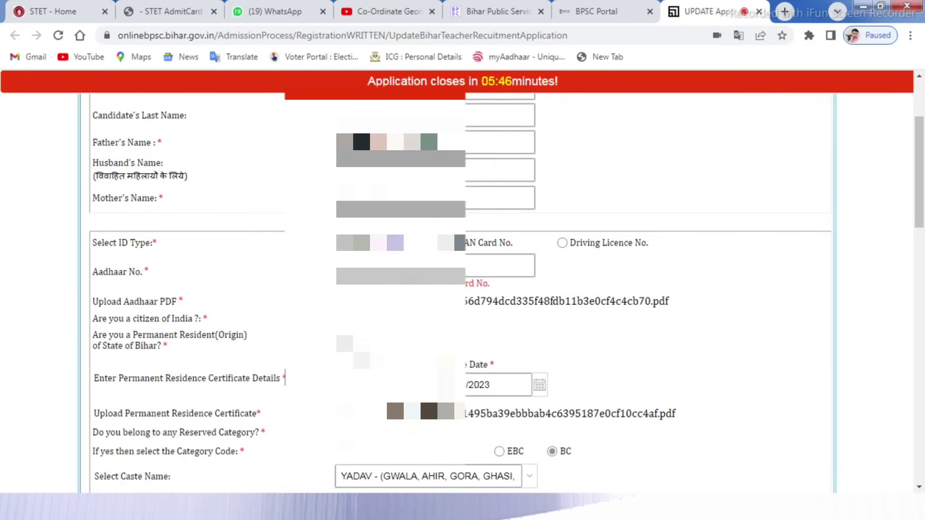
scroll(236, 198, "down", 3)
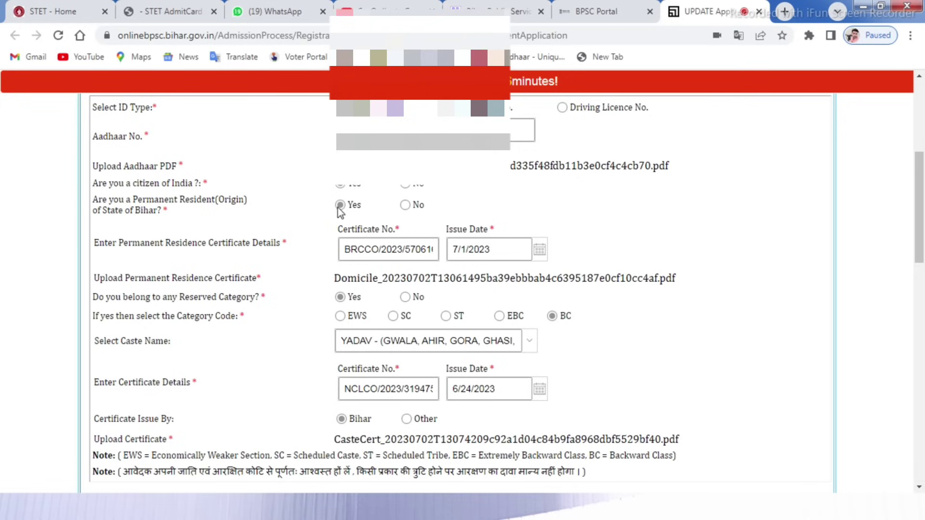
scroll(405, 211, "down", 1)
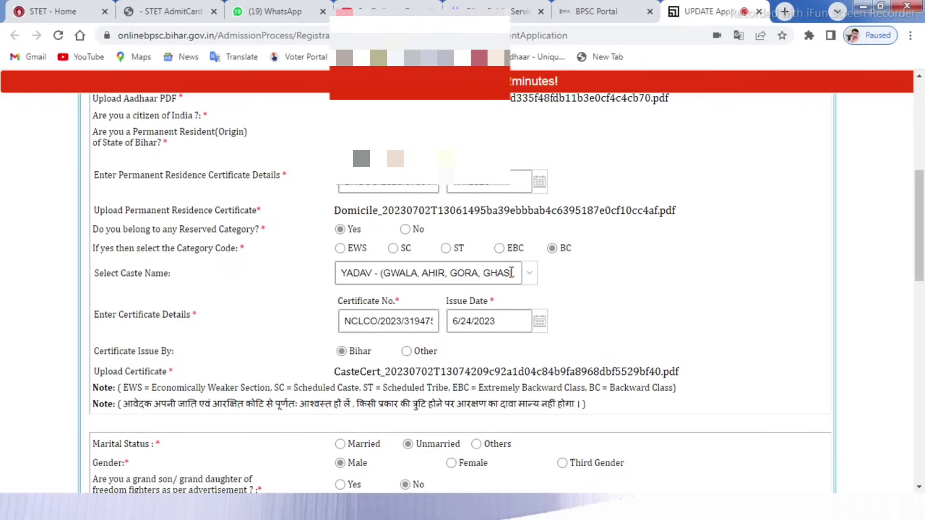
scroll(507, 271, "down", 1)
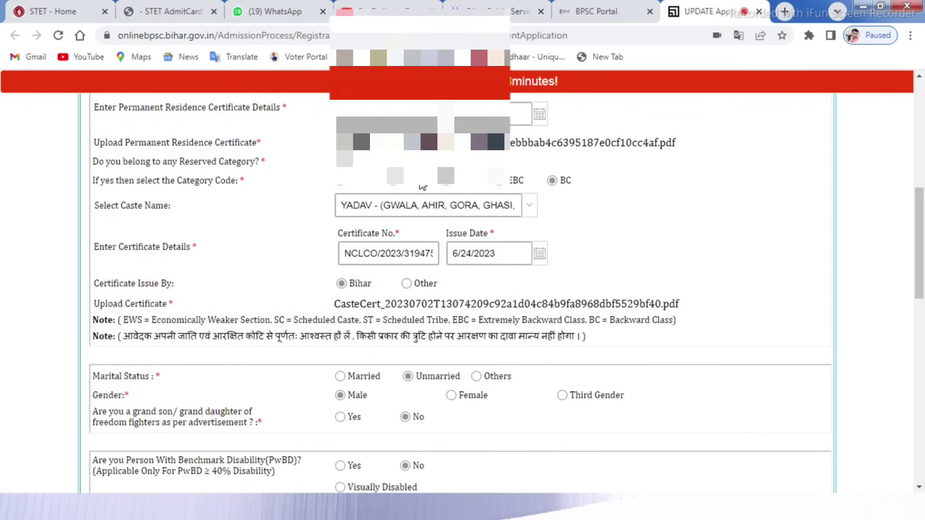
scroll(496, 231, "down", 1)
scroll(496, 232, "up", 1)
scroll(519, 254, "down", 1)
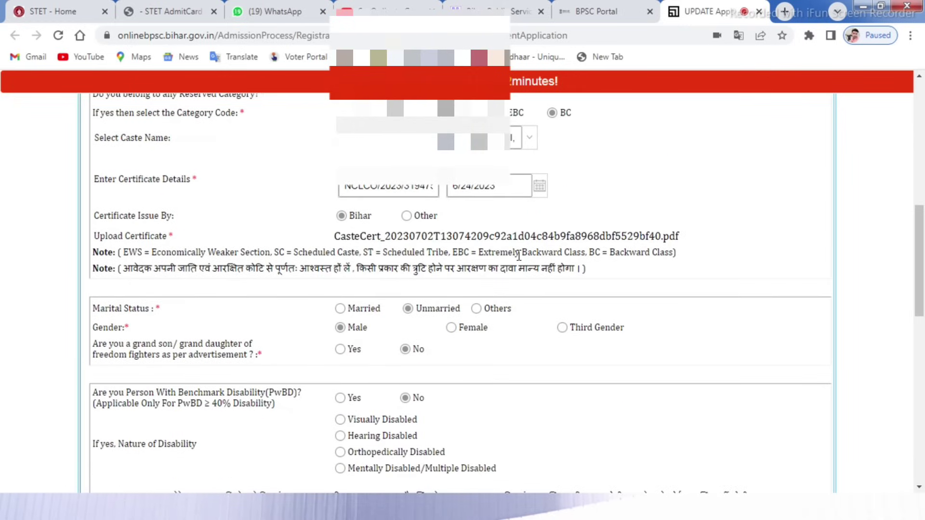
scroll(518, 258, "down", 1)
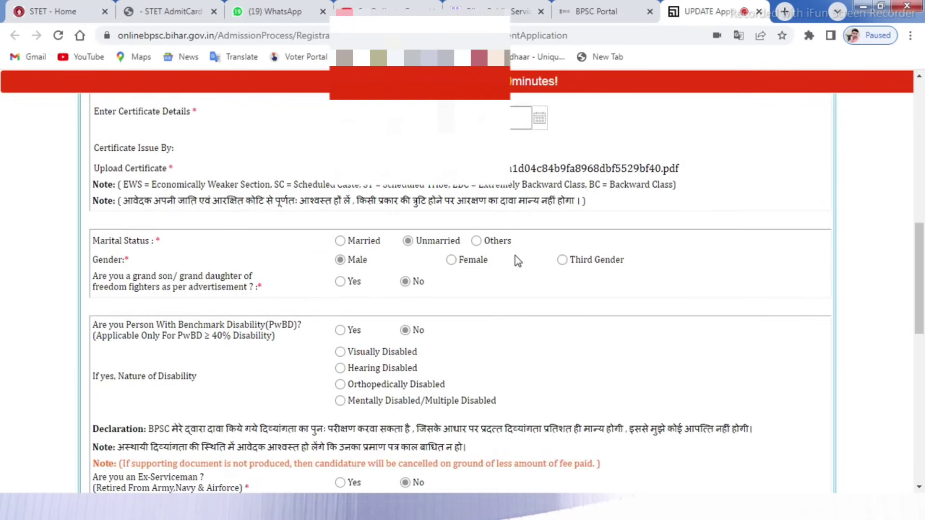
scroll(454, 260, "down", 2)
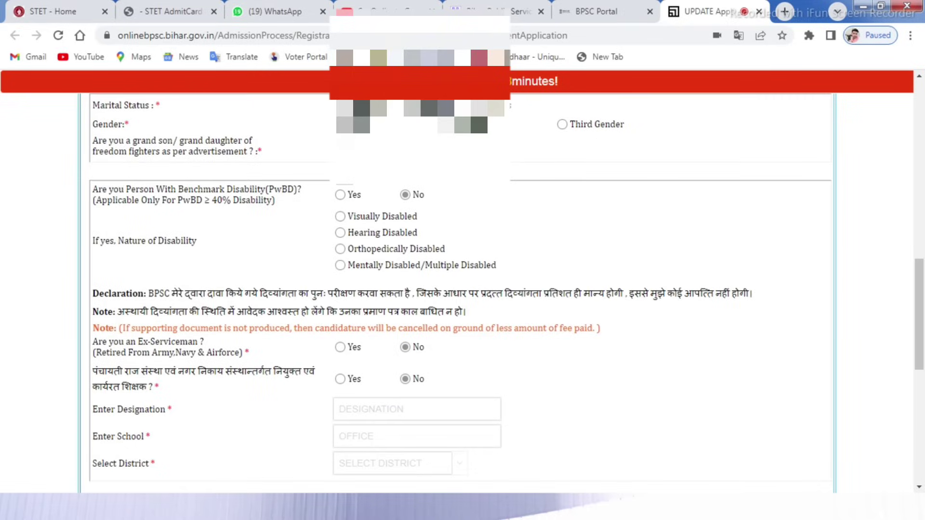
scroll(422, 284, "down", 2)
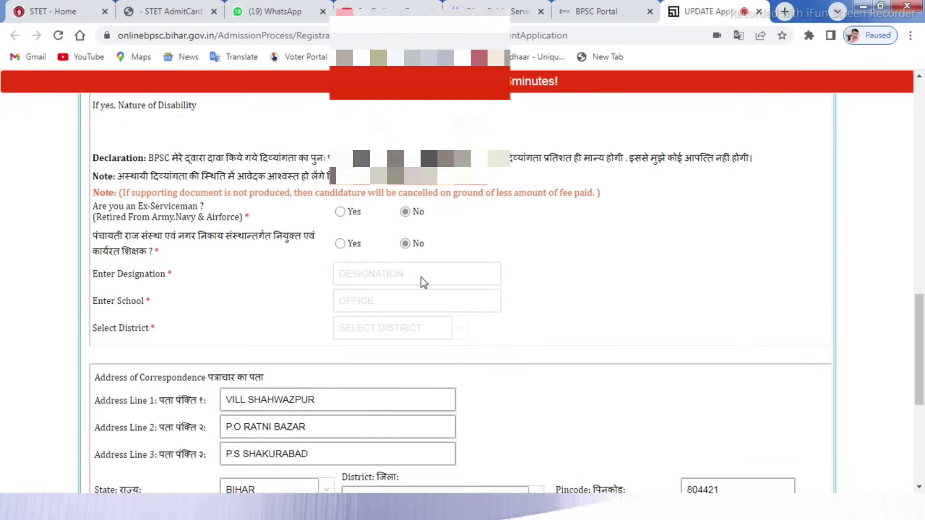
scroll(422, 277, "down", 4)
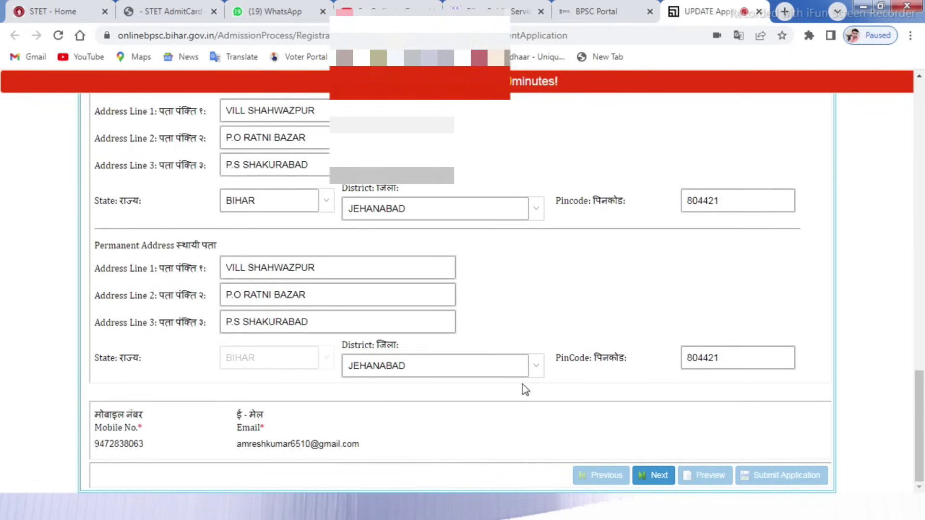
- Review the eligibility test, date of birth, post and education details on the second page, and proceed to the matric details page
left_click(659, 479)
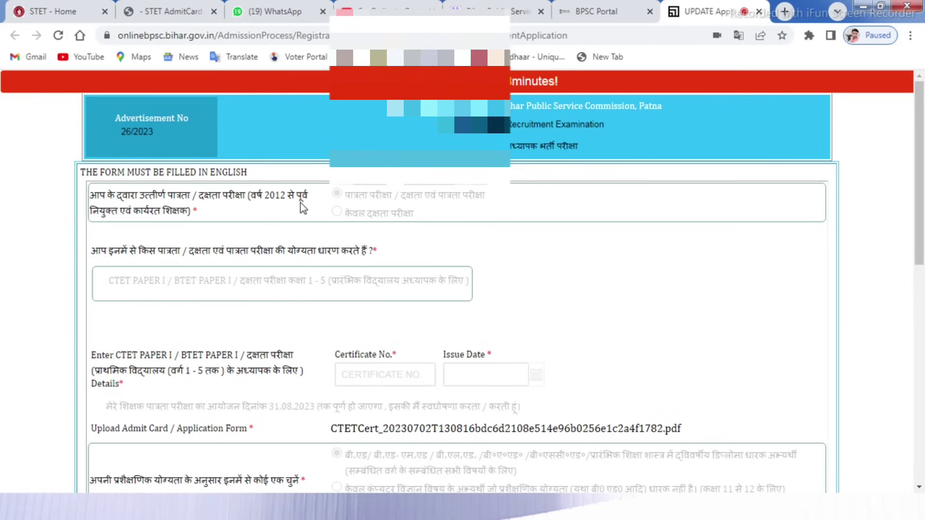
scroll(438, 223, "down", 1)
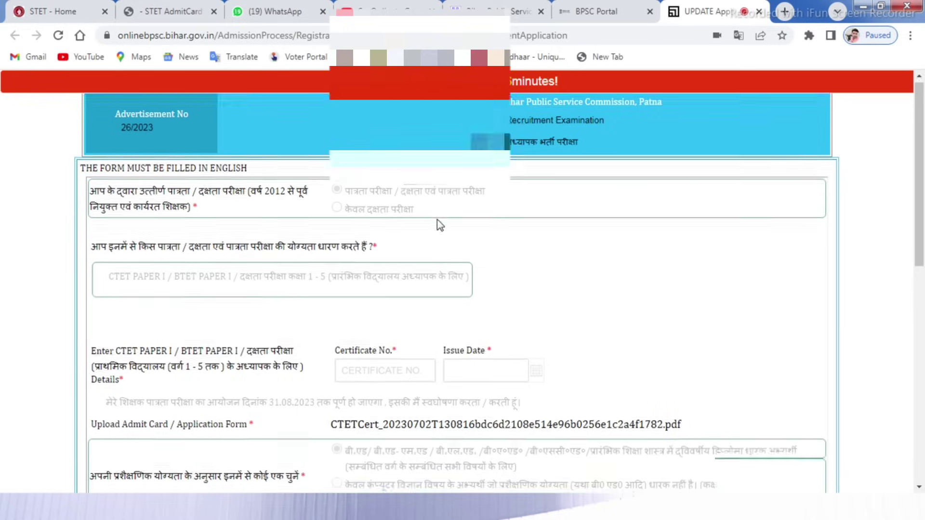
scroll(438, 220, "down", 2)
scroll(484, 222, "down", 2)
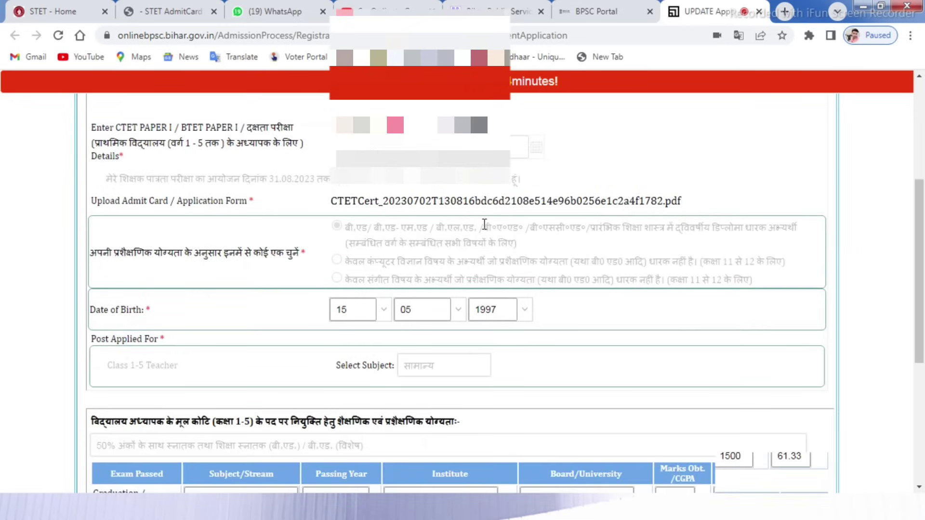
scroll(484, 224, "down", 2)
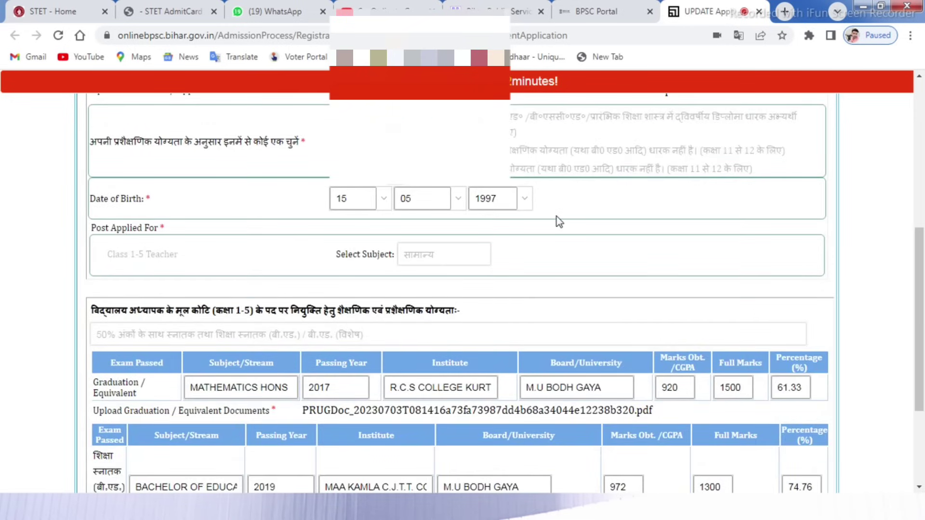
scroll(460, 224, "down", 3)
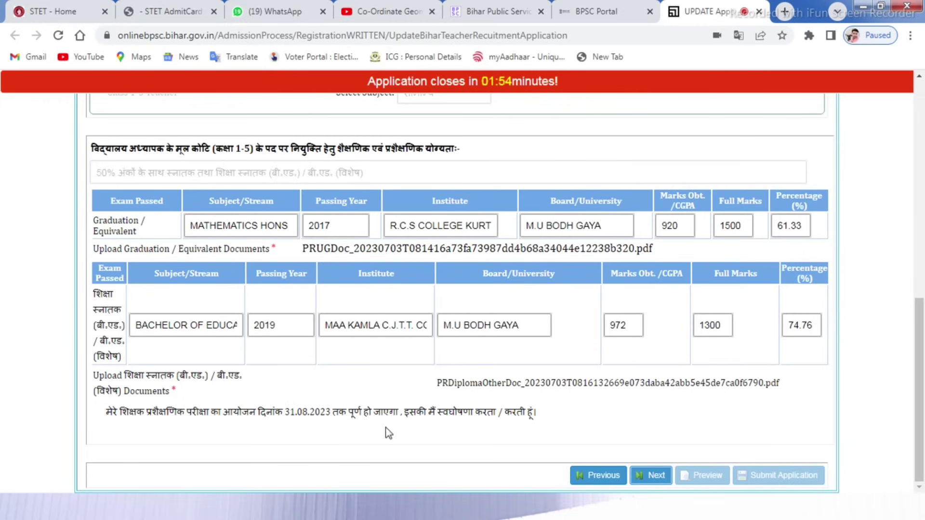
left_click(654, 478)
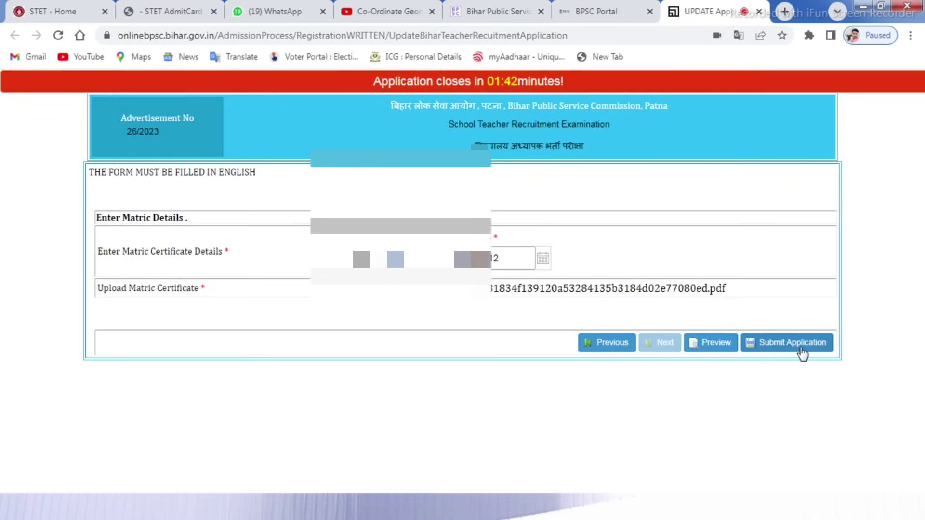
- Return to the qualifications page and re-examine its eligibility test, training qualification, graduation and B.Ed. details, including the declaration about the training exam
left_click(602, 343)
scroll(516, 355, "down", 10)
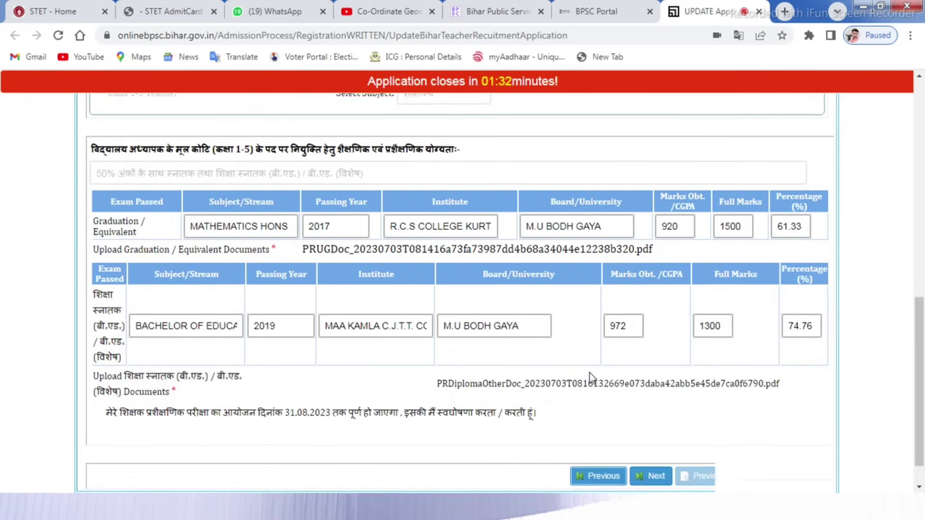
scroll(590, 378, "up", 10)
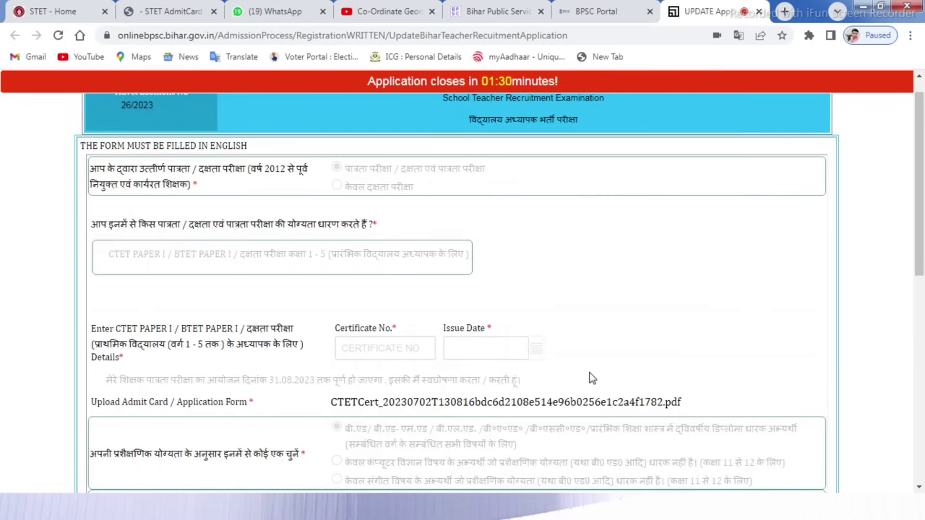
scroll(592, 378, "down", 10)
scroll(593, 378, "down", 1)
scroll(593, 378, "up", 7)
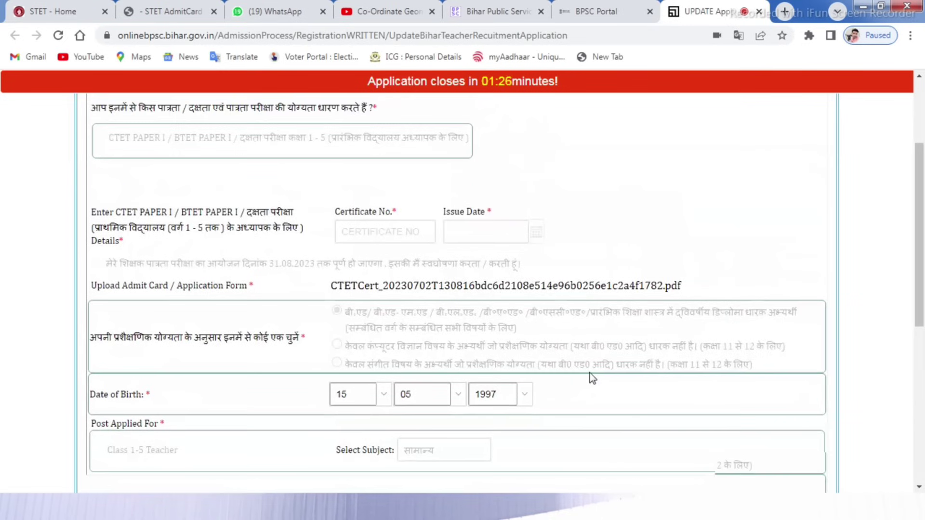
scroll(592, 378, "up", 3)
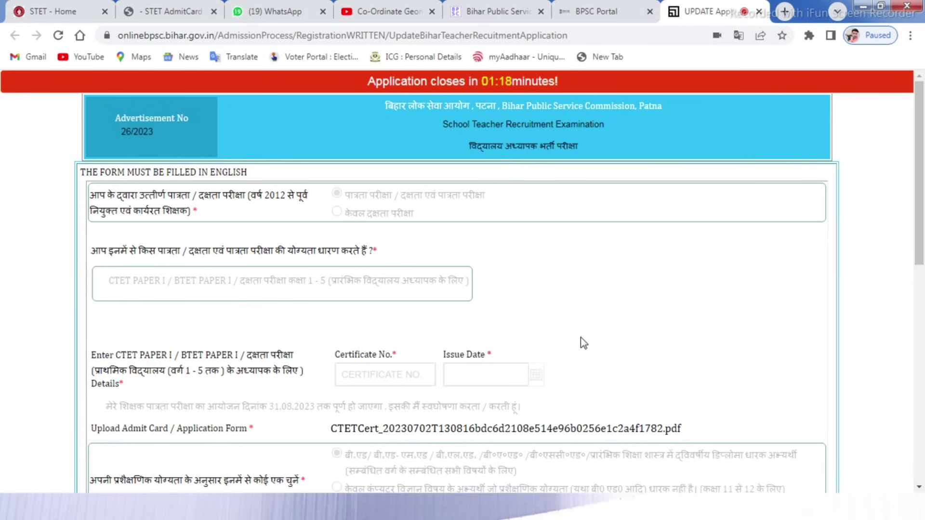
scroll(580, 343, "down", 10)
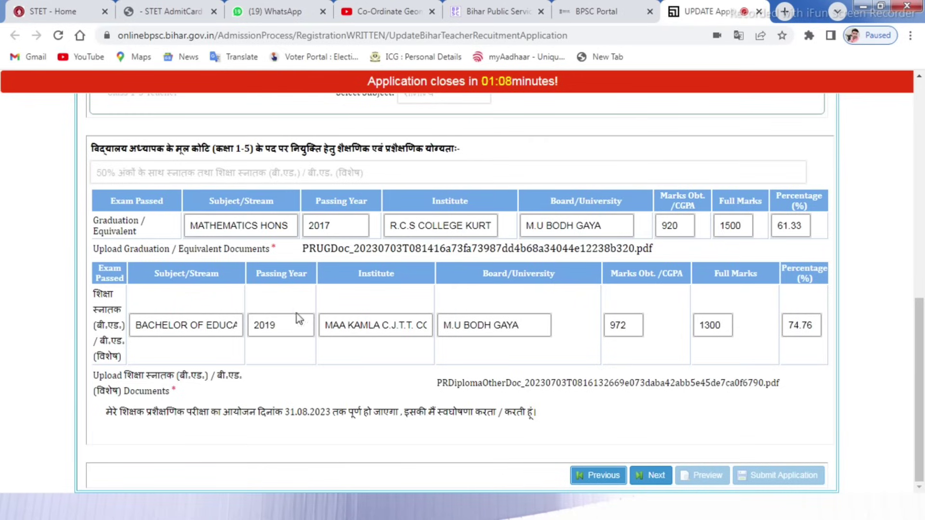
left_click(100, 417)
scroll(400, 409, "up", 7)
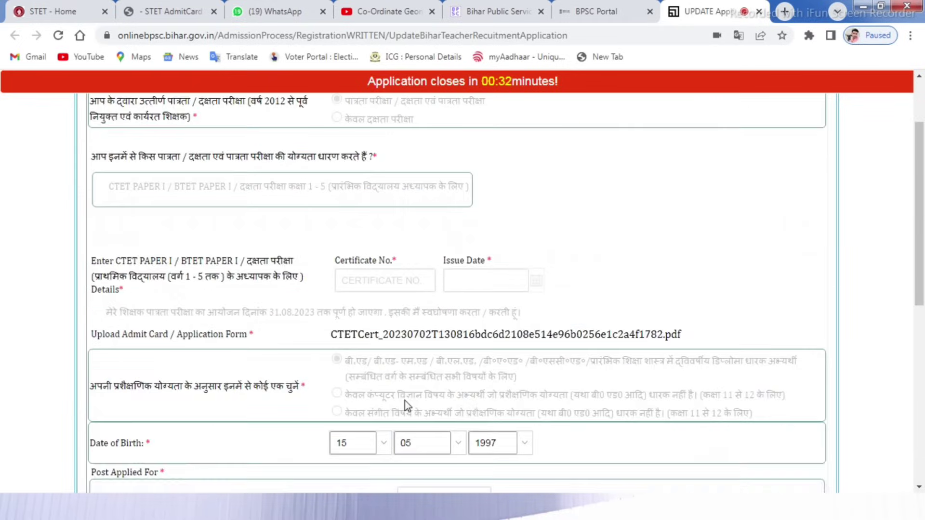
scroll(407, 405, "up", 1)
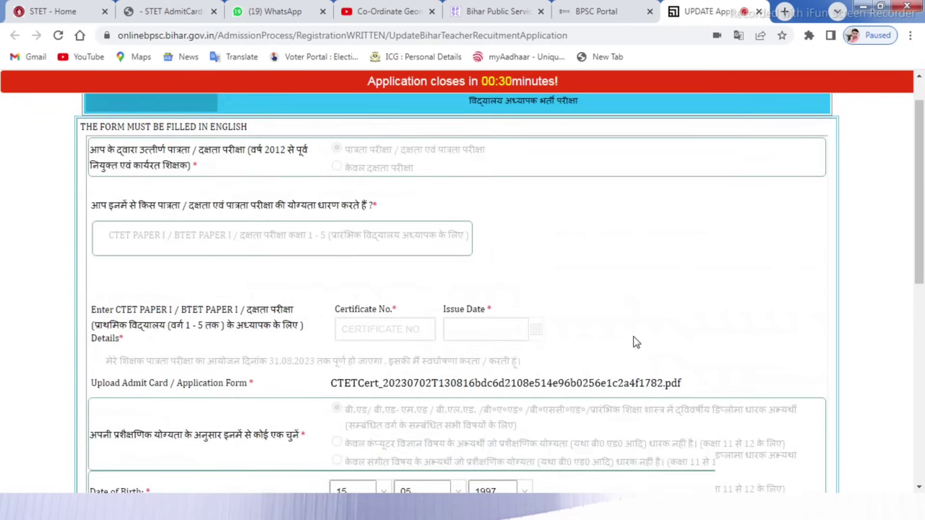
scroll(636, 342, "up", 1)
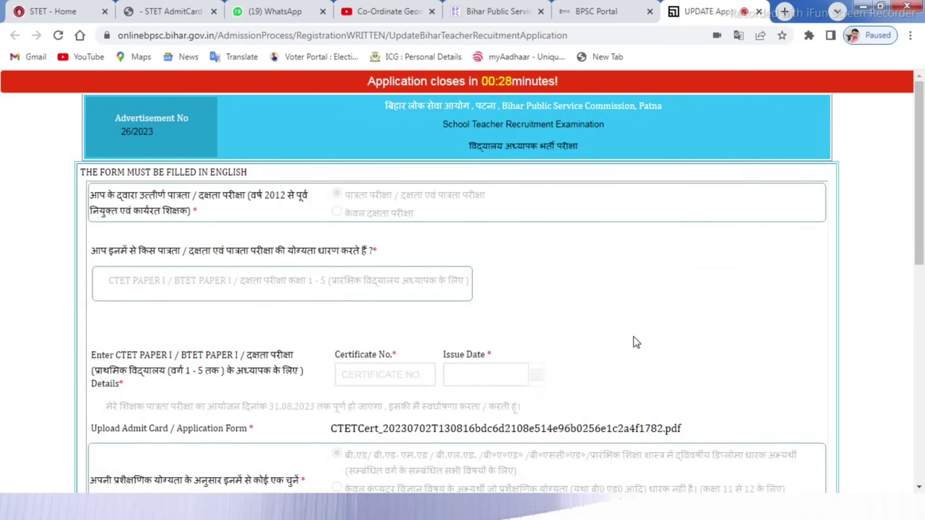